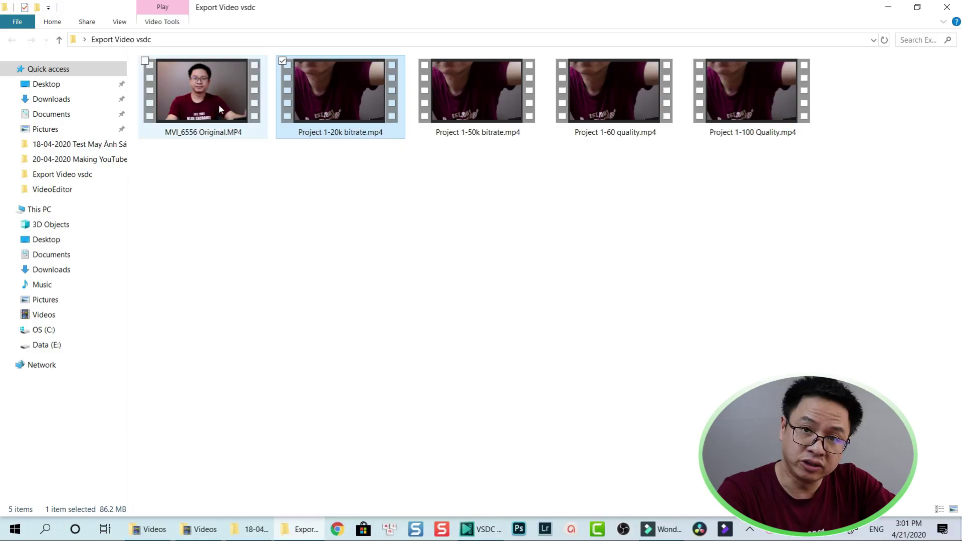
Inspect the original MVI_6556 clip's file properties, including its bitrate and resolution
left_click(218, 105)
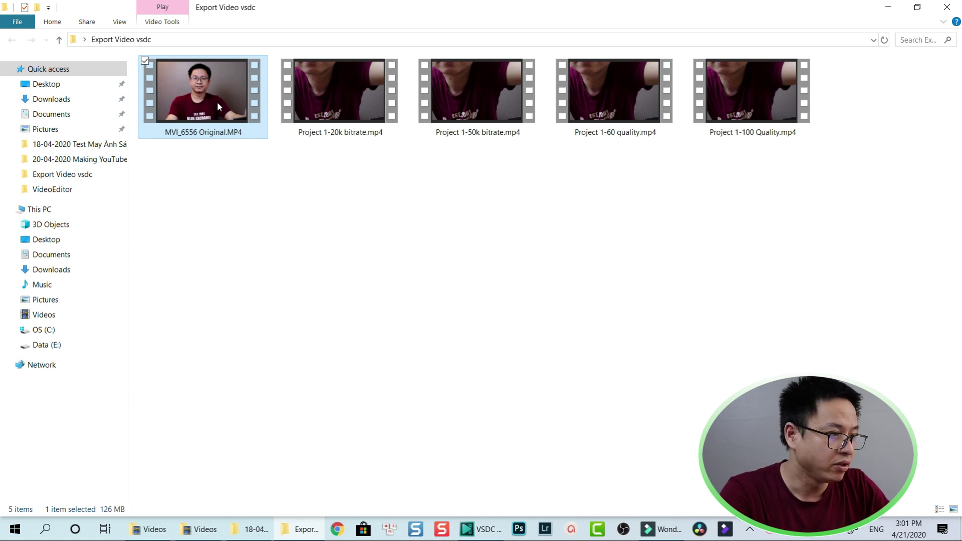
right_click(217, 103)
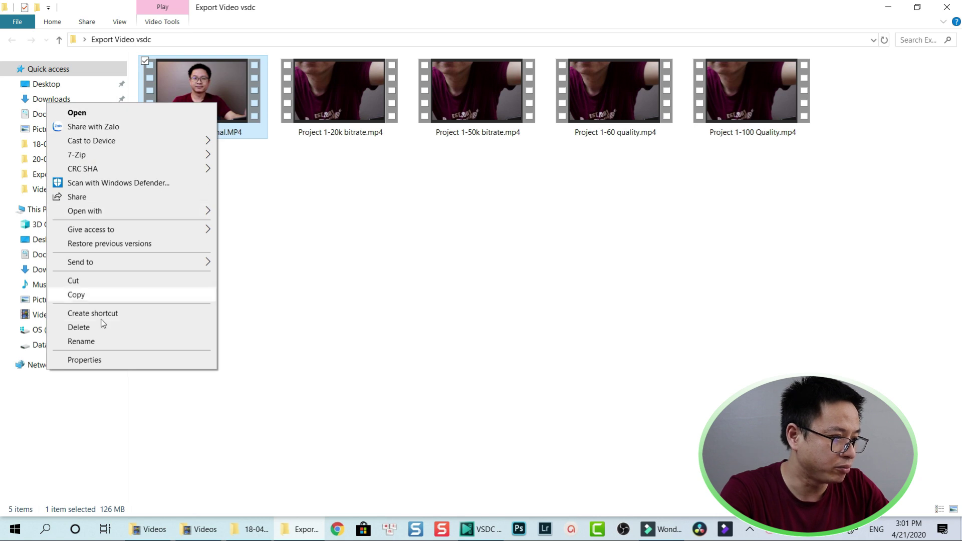
left_click(91, 359)
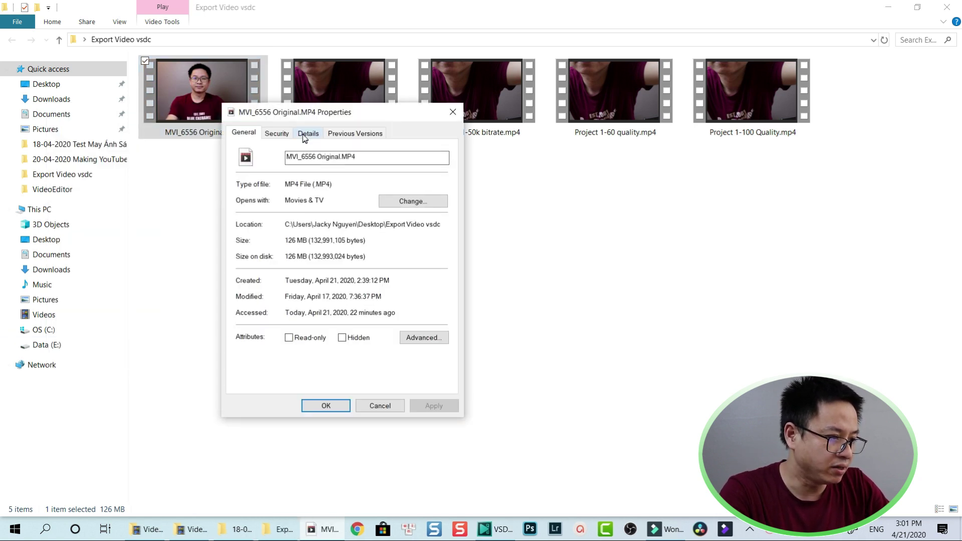
left_click(305, 135)
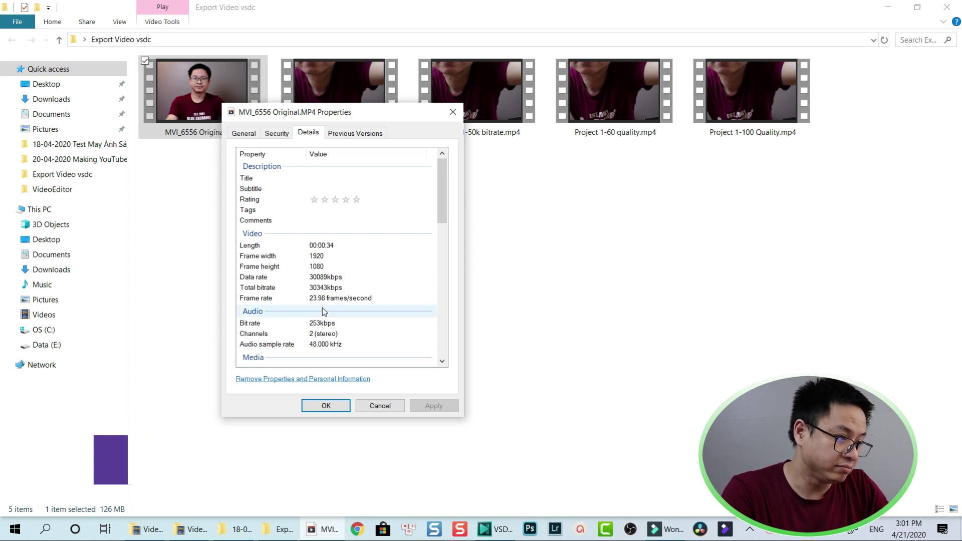
left_click(243, 134)
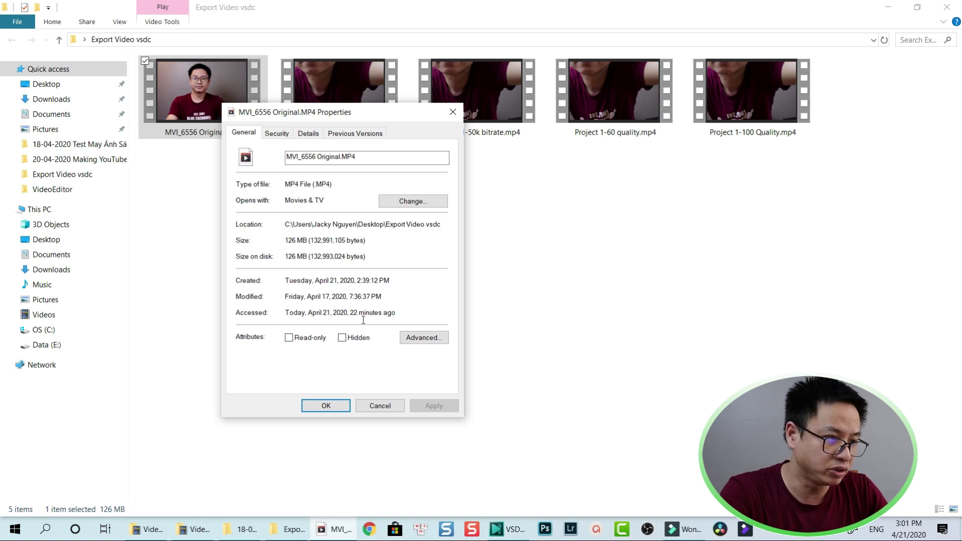
left_click(451, 115)
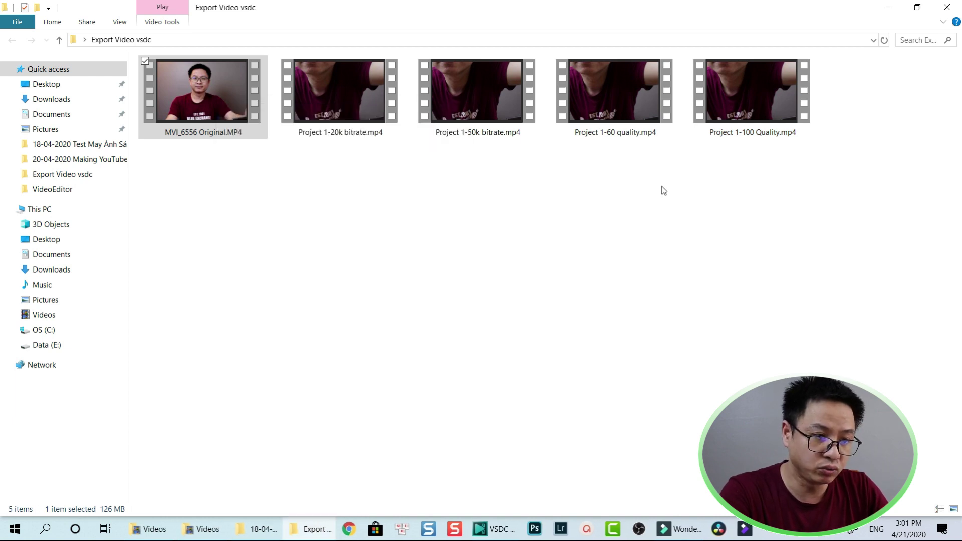
View the file properties of the Project 1-100 Quality export
left_click(746, 118)
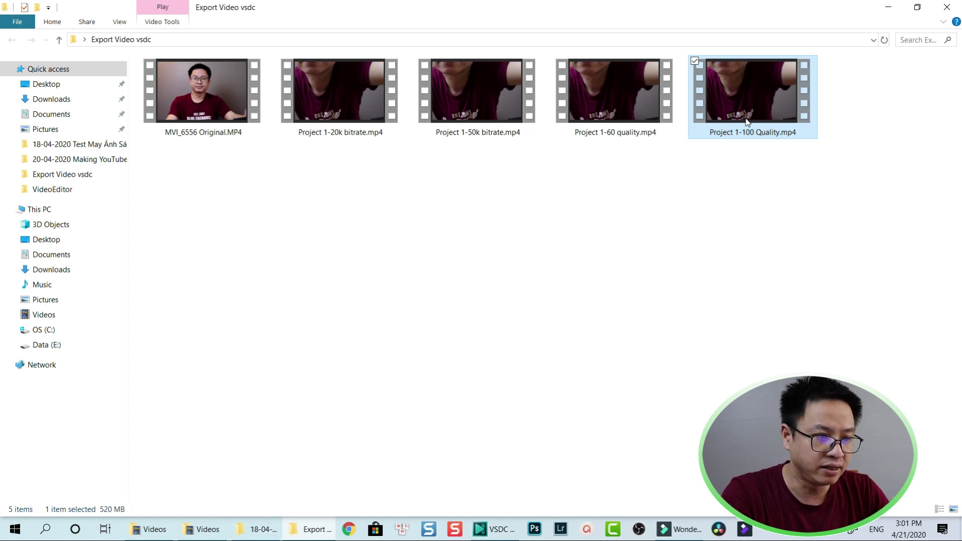
right_click(745, 111)
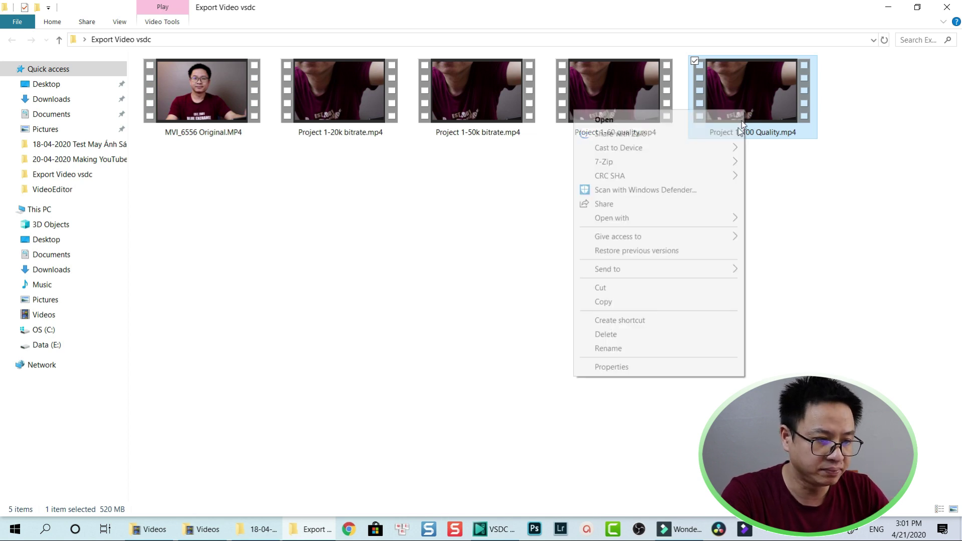
left_click(619, 368)
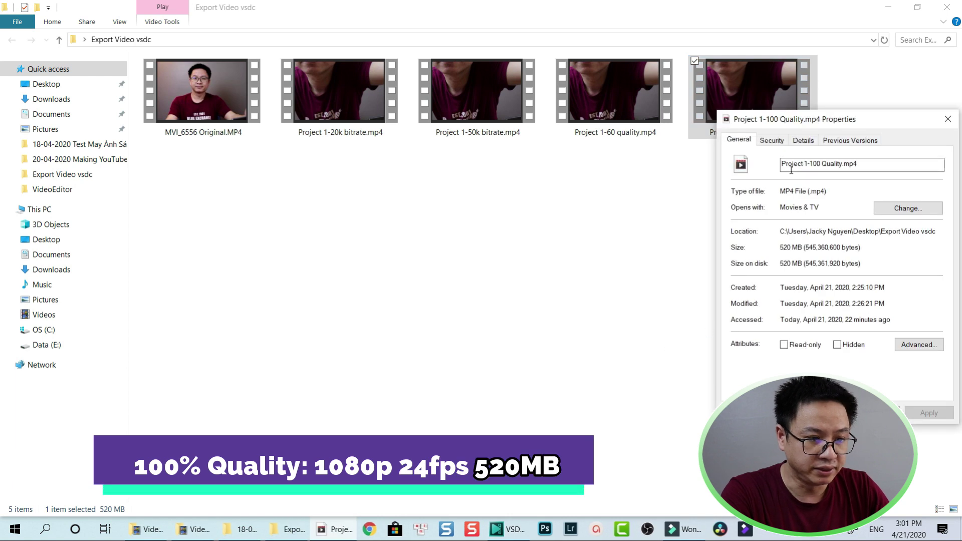
left_click(789, 251)
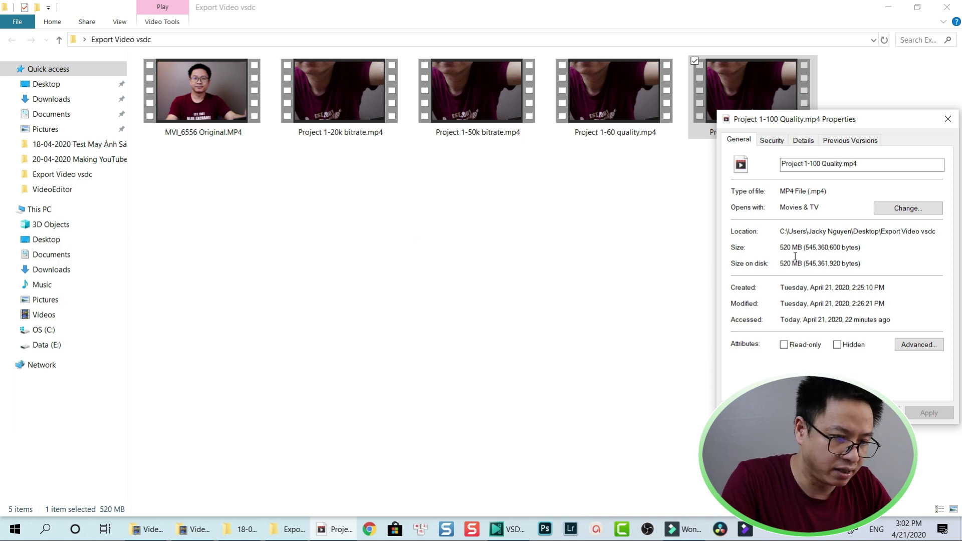
key("Escape")
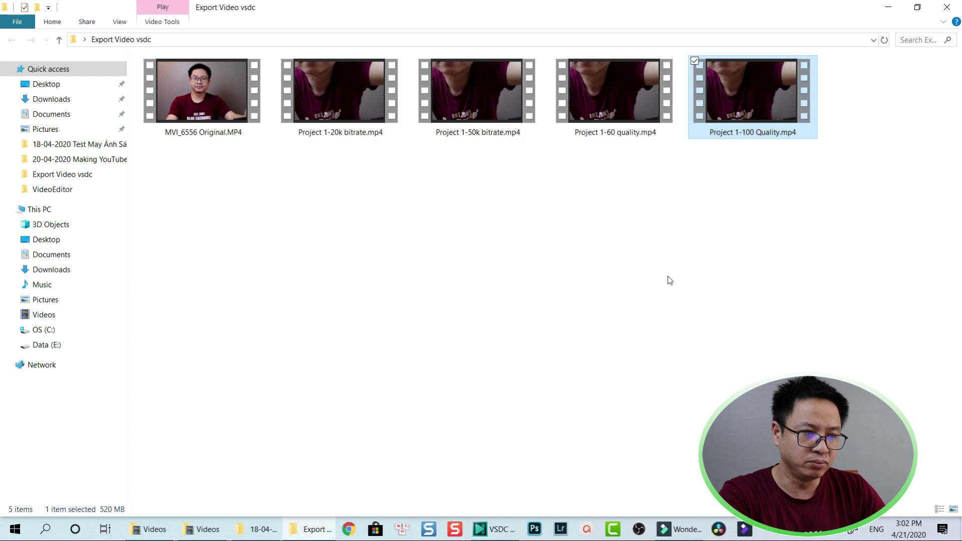
View Project 1-60 quality.mp4's properties, showing its 46.8 MB size
left_click(608, 110)
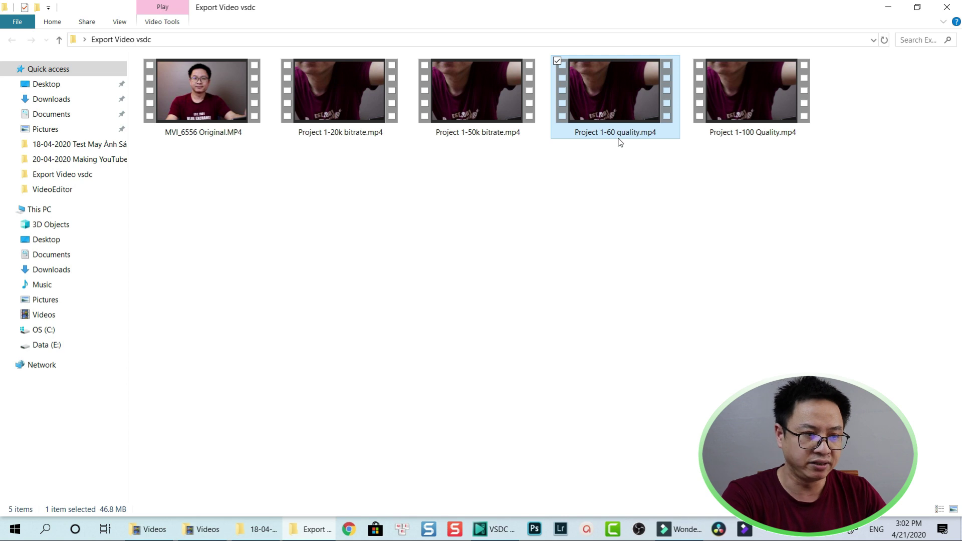
right_click(628, 106)
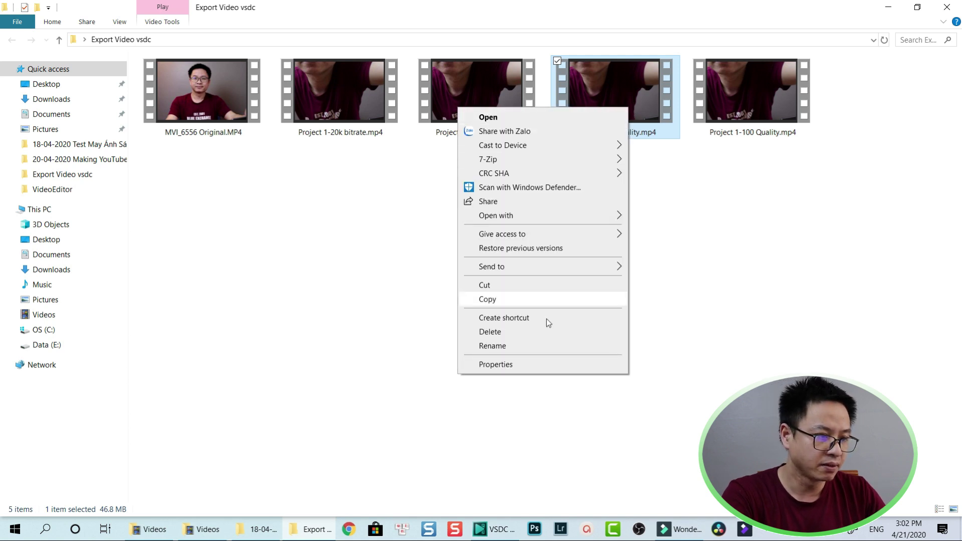
left_click(519, 363)
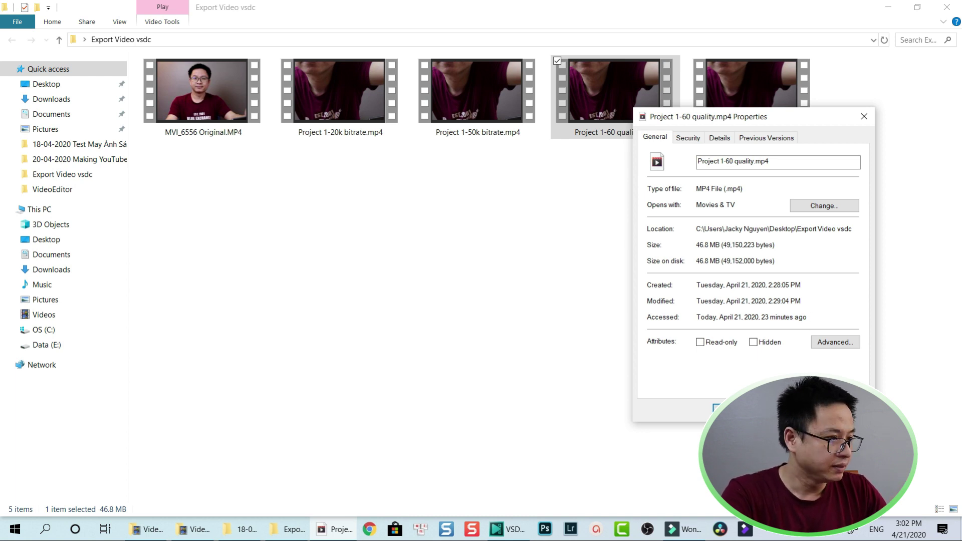
key("Escape")
double_click(208, 104)
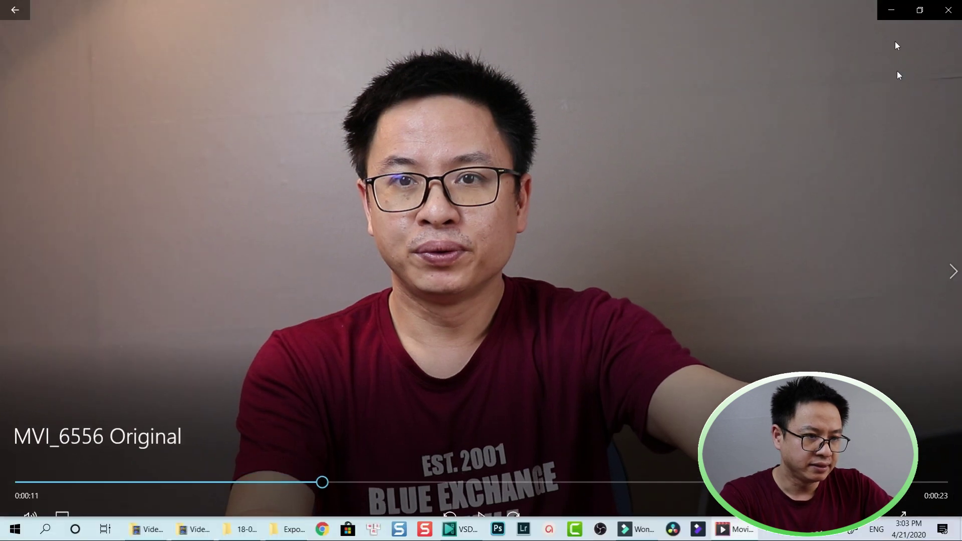
left_click(891, 10)
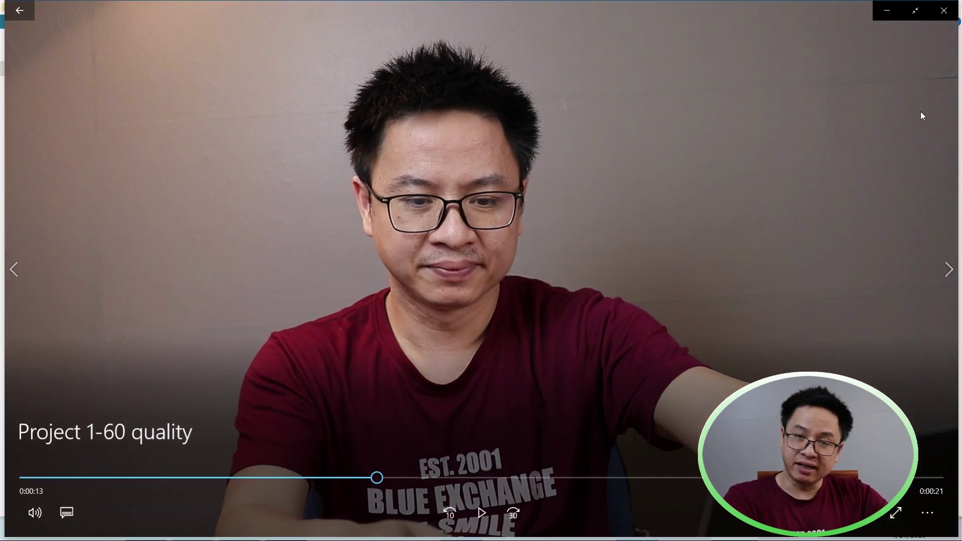
left_click(947, 11)
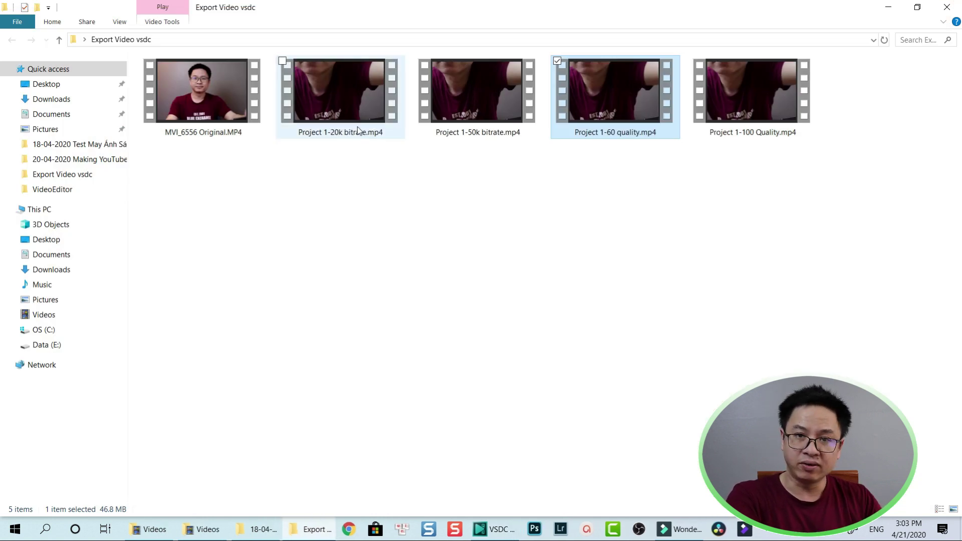
mouse_move(339, 96)
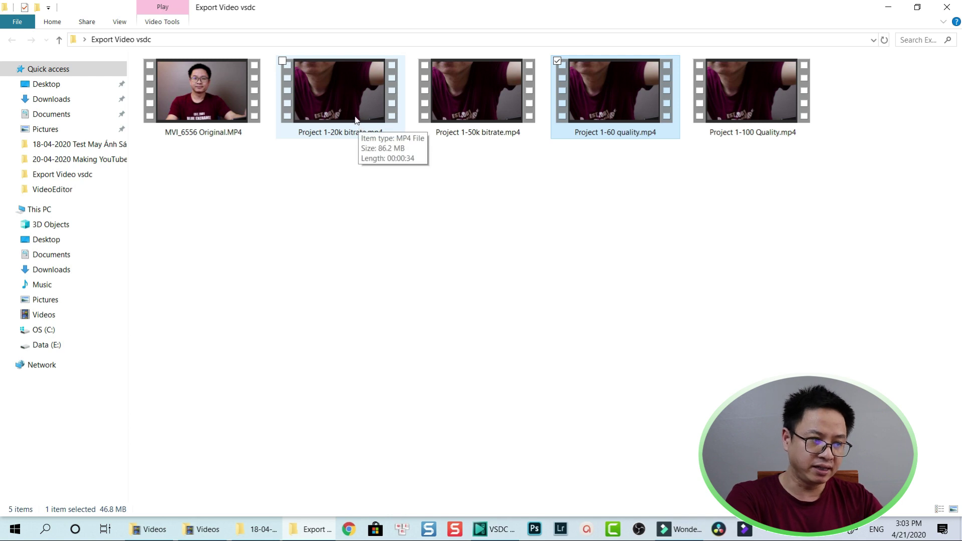
double_click(349, 111)
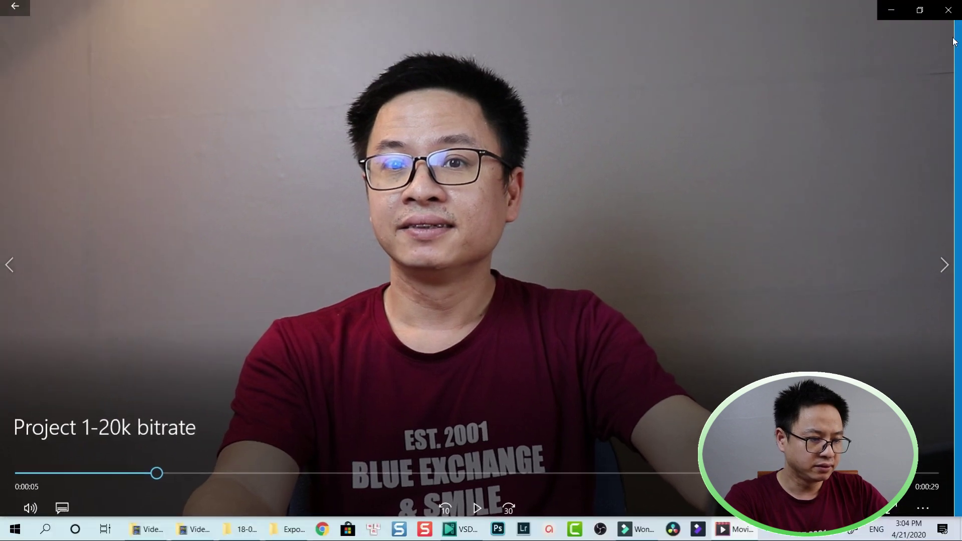
left_click(951, 14)
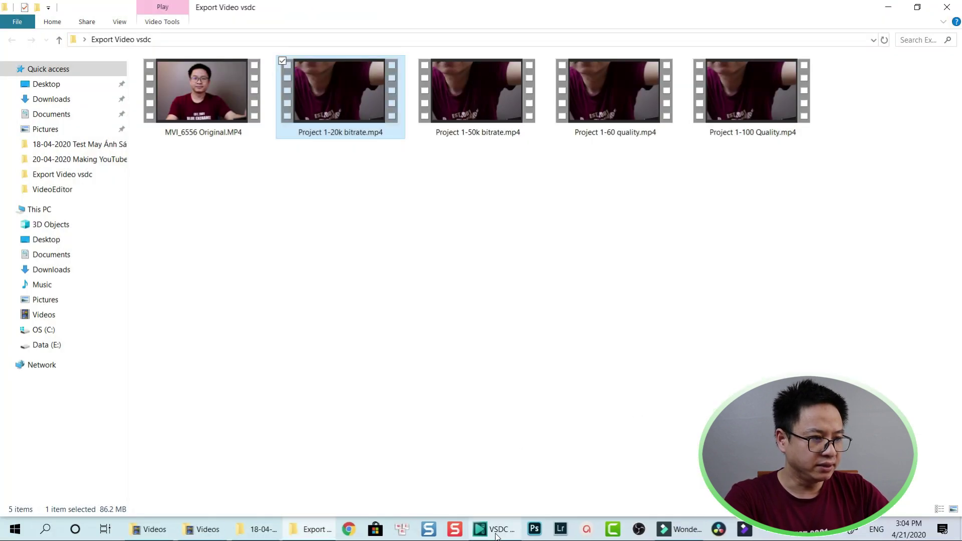
In VSDC, open the Web > For YouTube export profile editor on 1080p High Quality
left_click(506, 529)
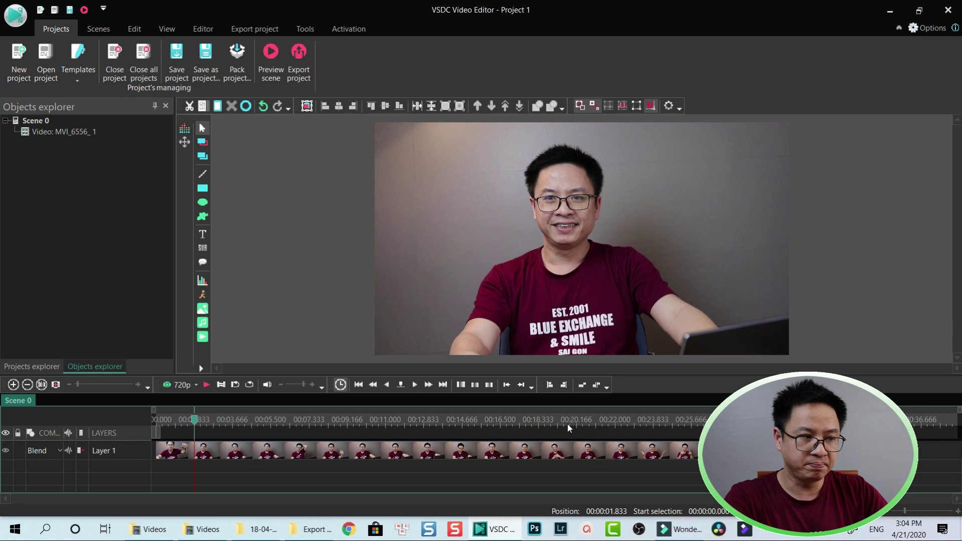
left_click(299, 64)
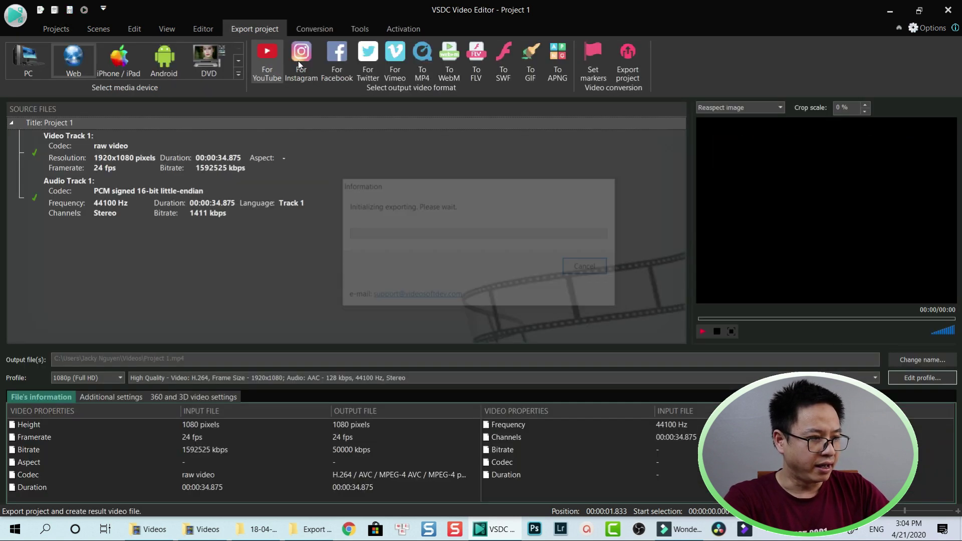
left_click(76, 64)
left_click(266, 64)
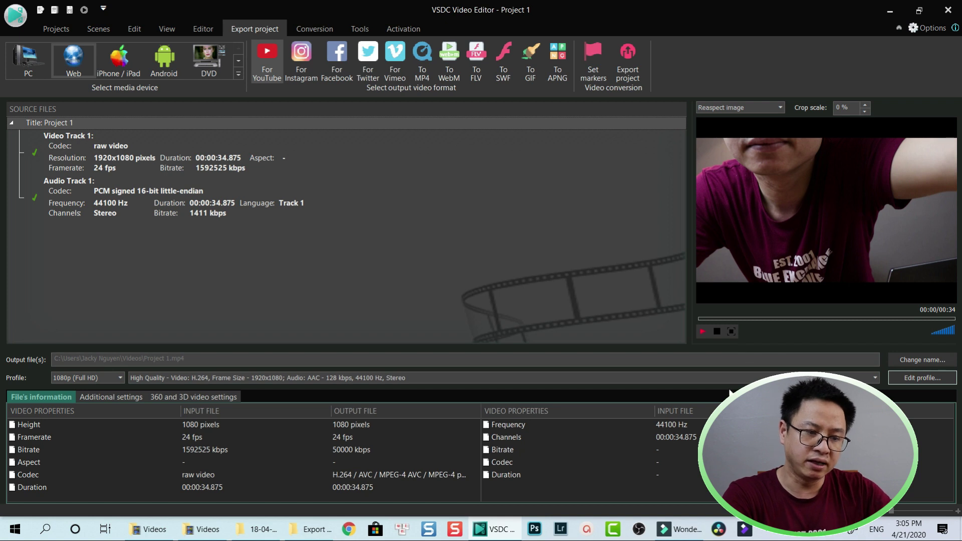
left_click(910, 378)
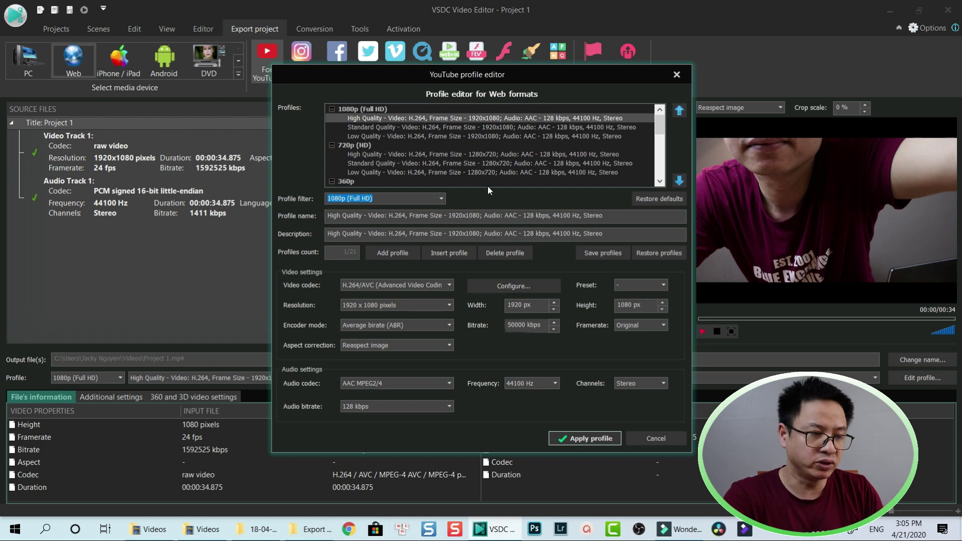
Keep the 1080p (Full HD) resolution filter and go to the video codec's detailed settings
left_click(441, 200)
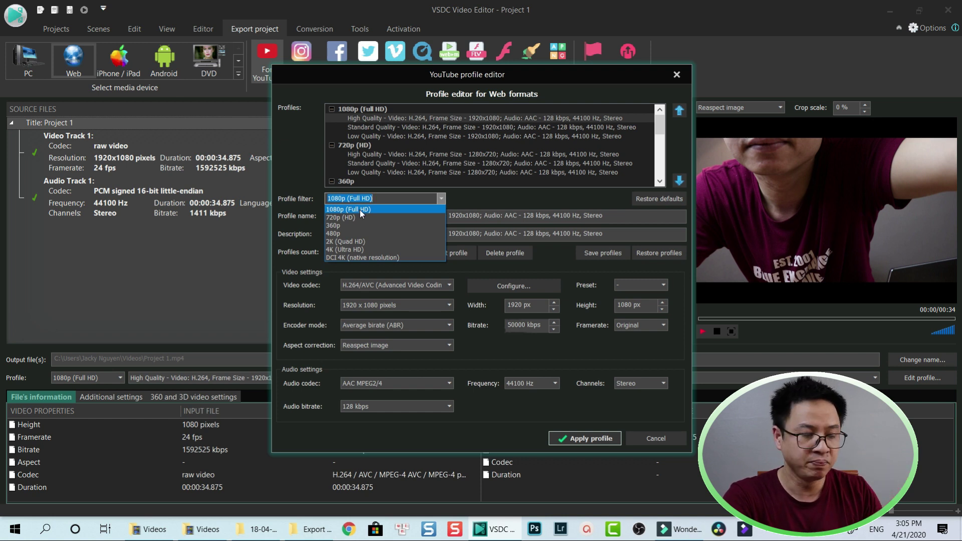
left_click(360, 210)
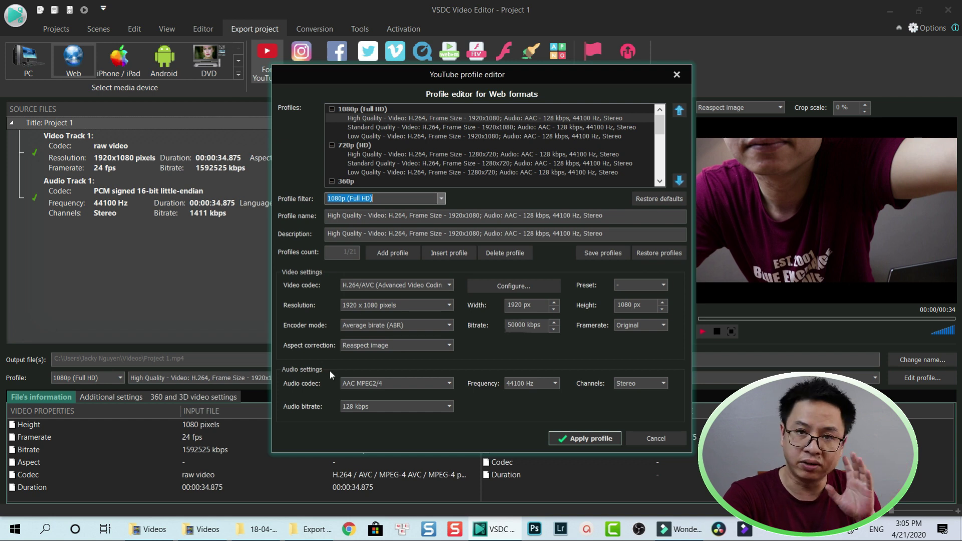
left_click(491, 291)
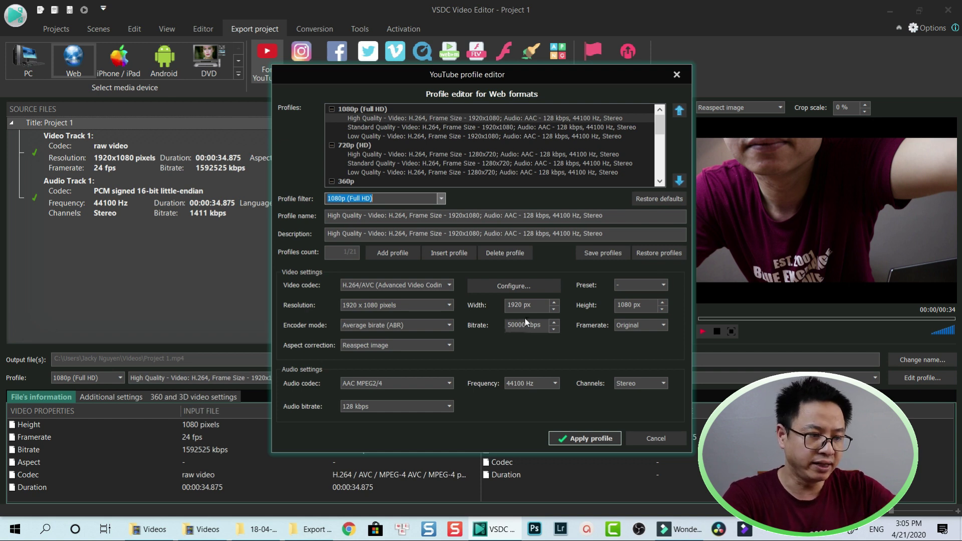
Open the H.264 settings and list the target bitrate, file size and quantizer modes
left_click(506, 290)
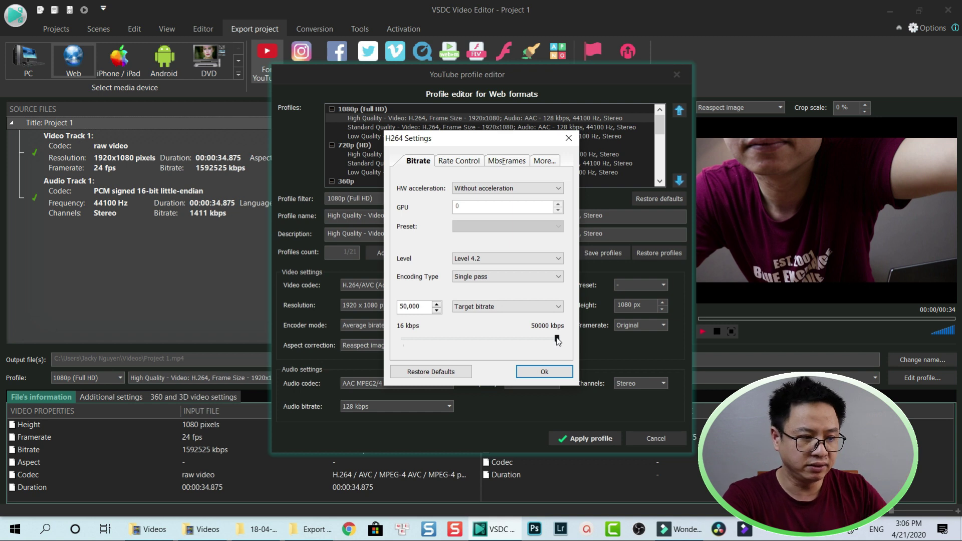
left_click(506, 308)
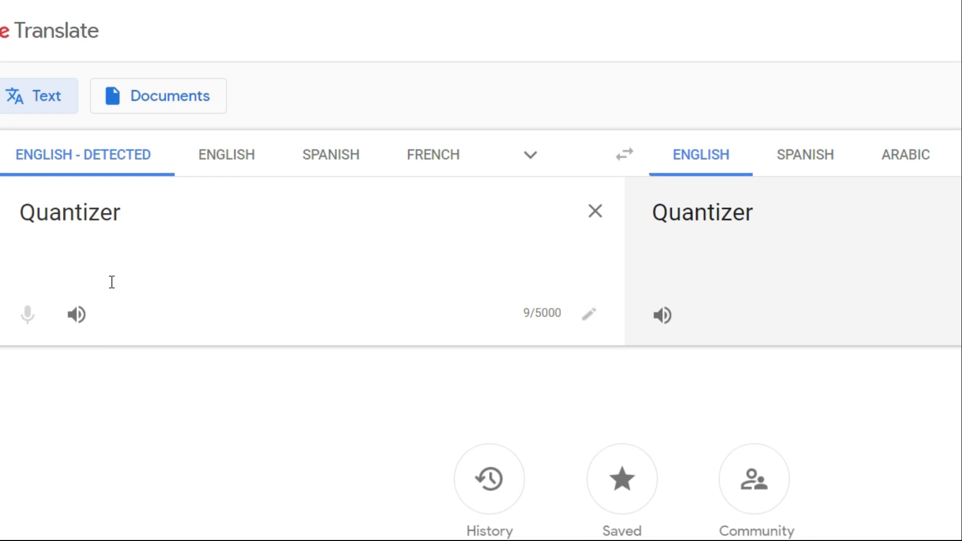
left_click(73, 318)
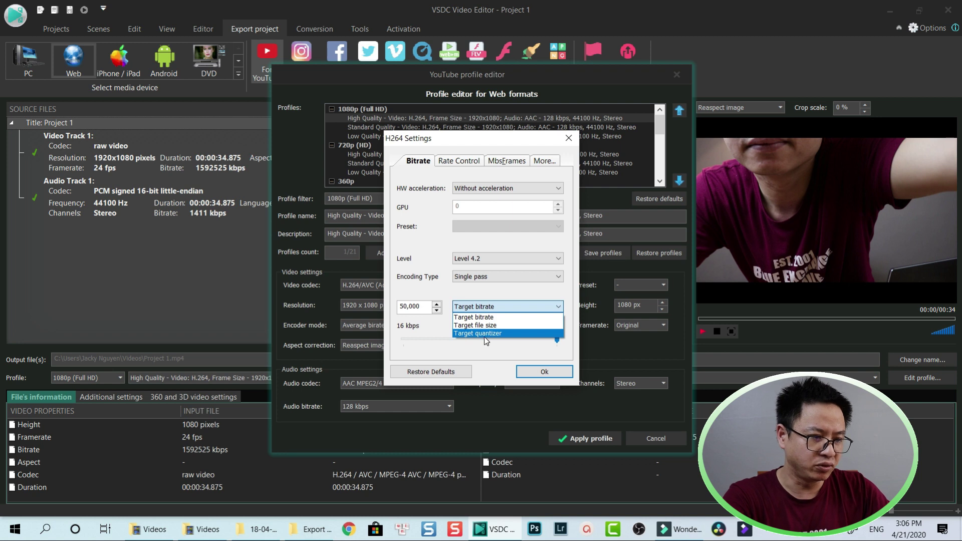
Use Target quantizer rate control with the slider at 25 on the 1–51 scale
left_click(485, 331)
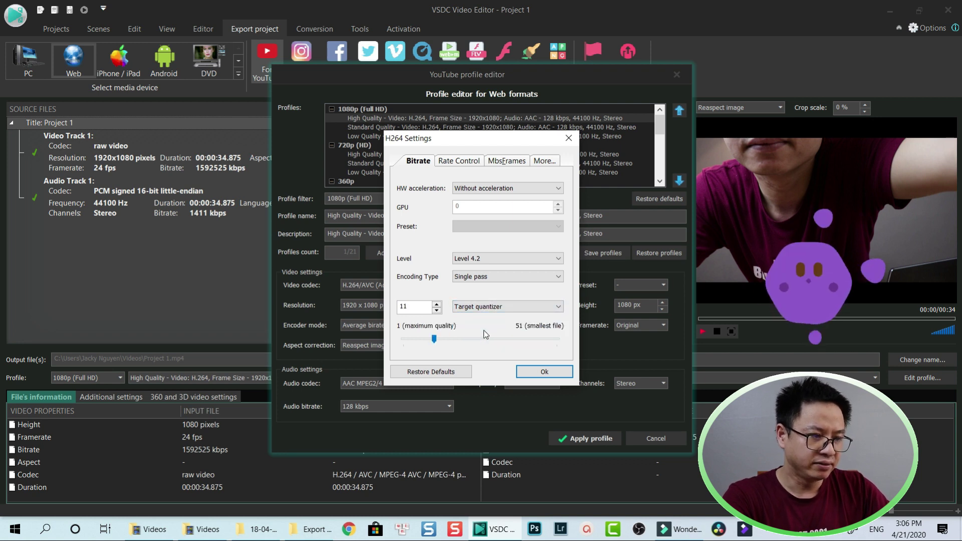
left_click_drag(483, 335, 434, 325)
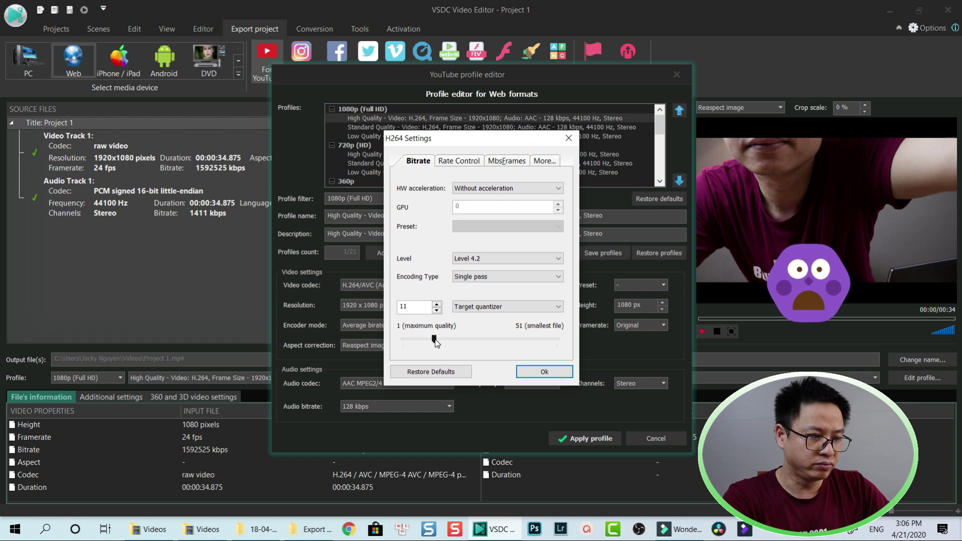
left_click_drag(434, 339, 449, 338)
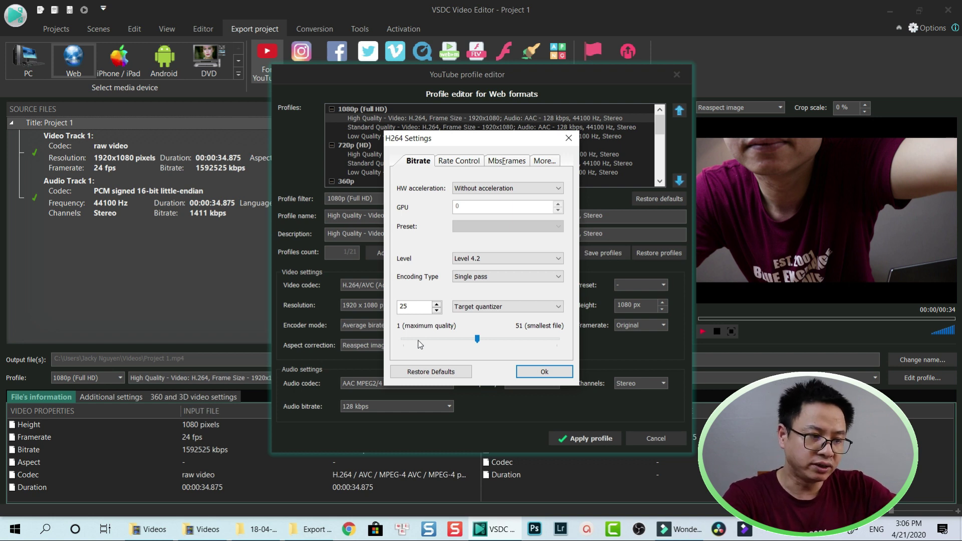
Return to Target bitrate mode and lower the bitrate to 20,000 kbps
left_click(525, 307)
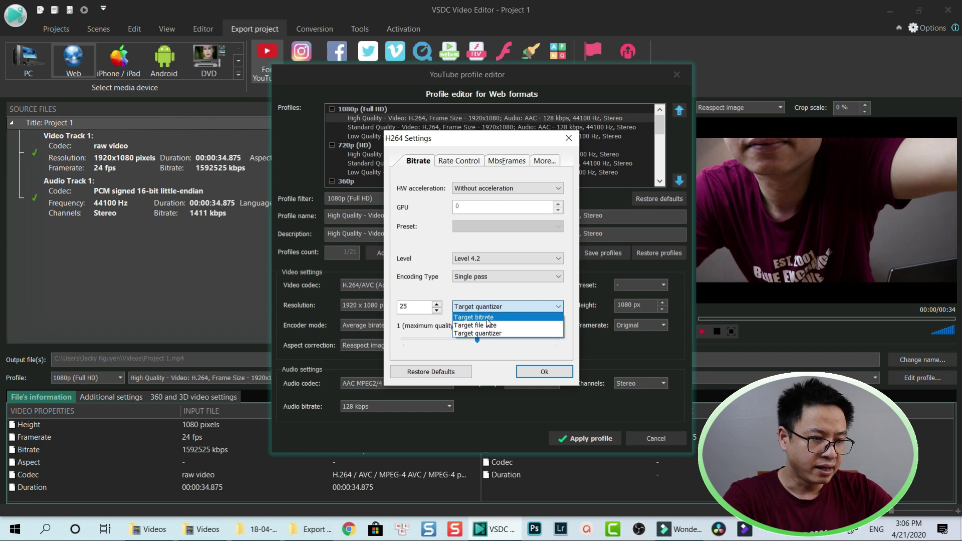
left_click(488, 317)
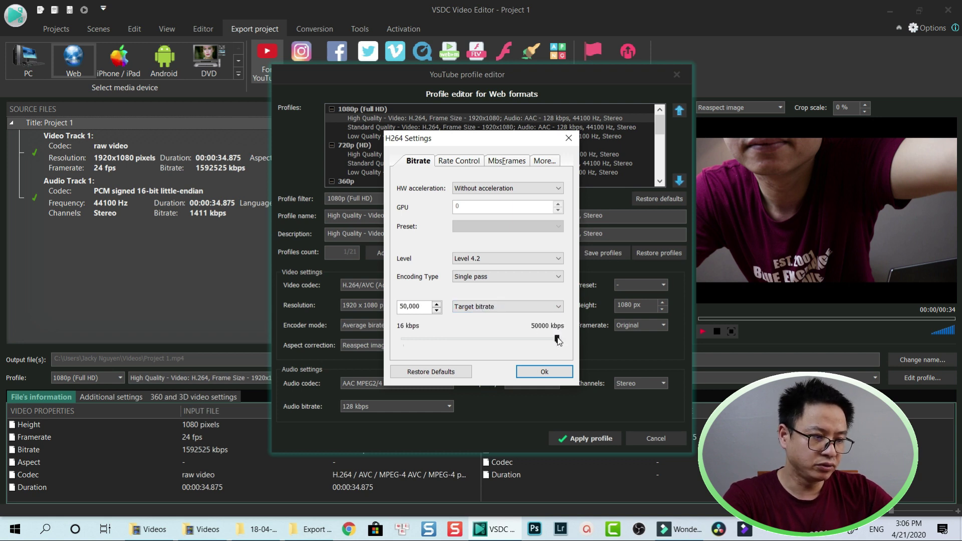
left_click_drag(558, 339, 467, 342)
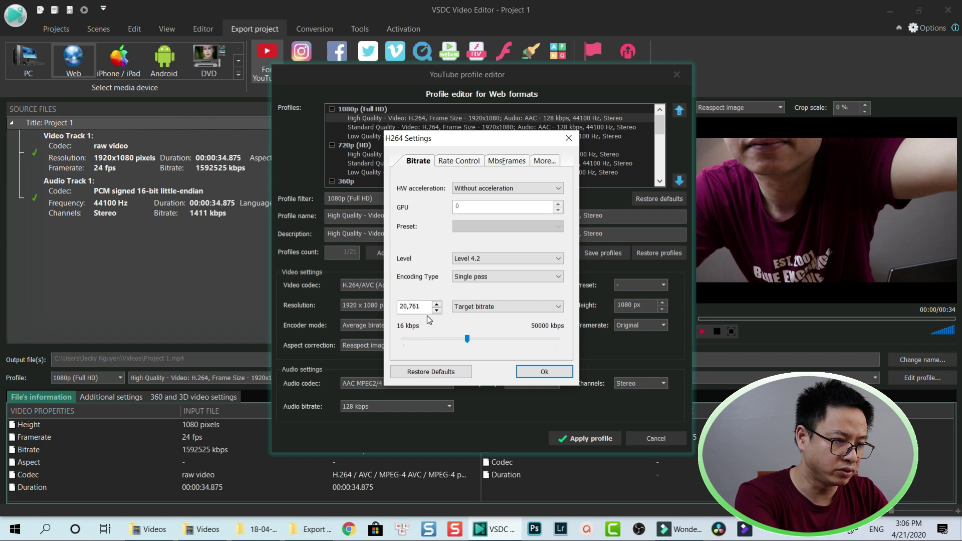
key("BackSpace")
key("BackSpace")
key("BackSpace")
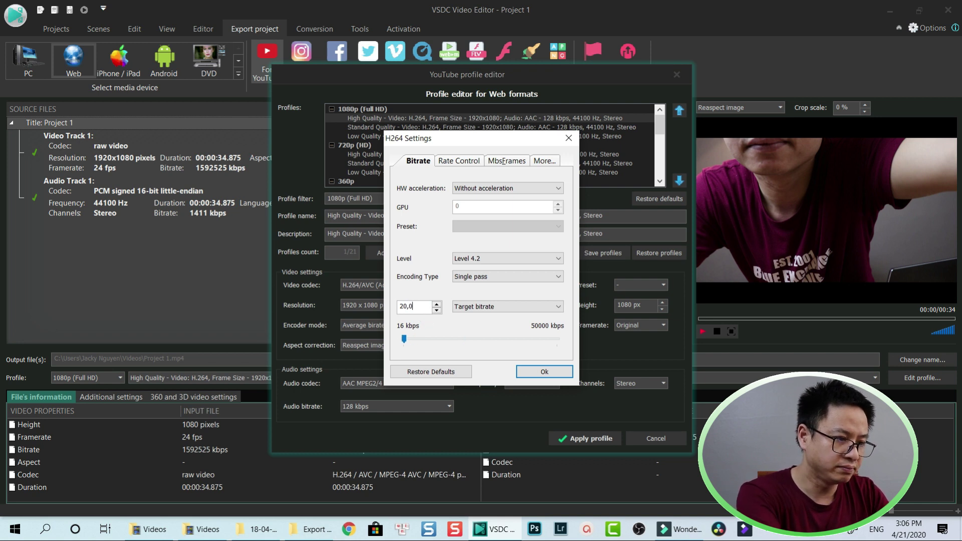
type("00")
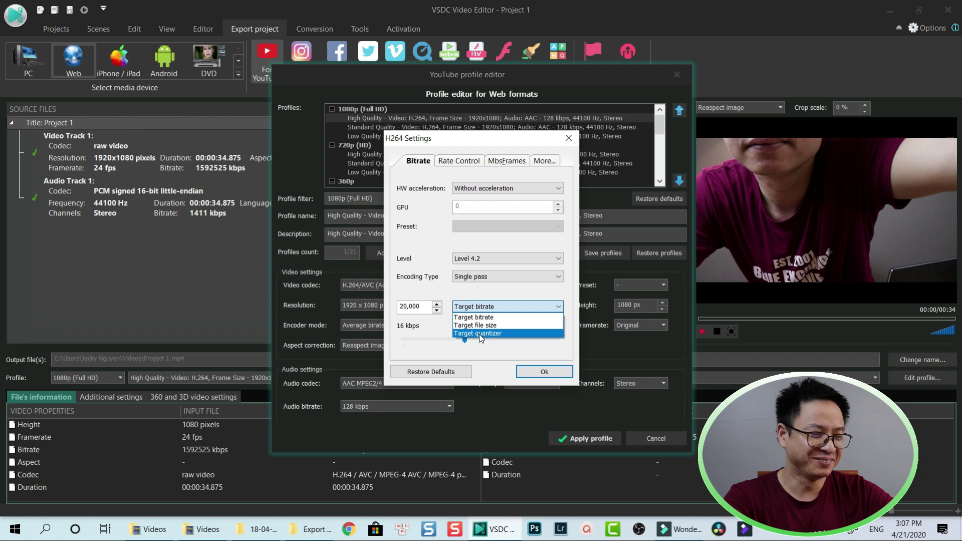
Use Target quantizer 25, confirm the H.264 settings and apply the 1080p YouTube profile
left_click(479, 334)
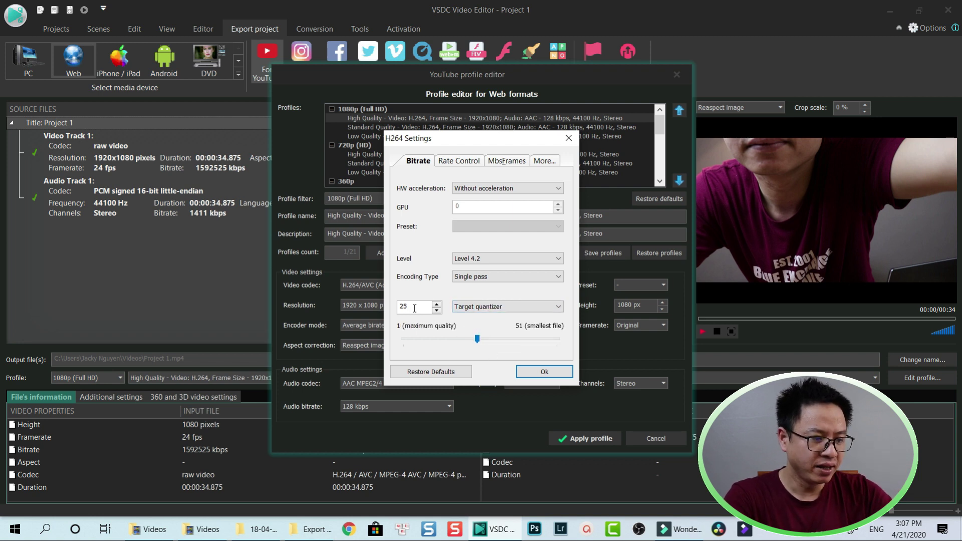
left_click(533, 371)
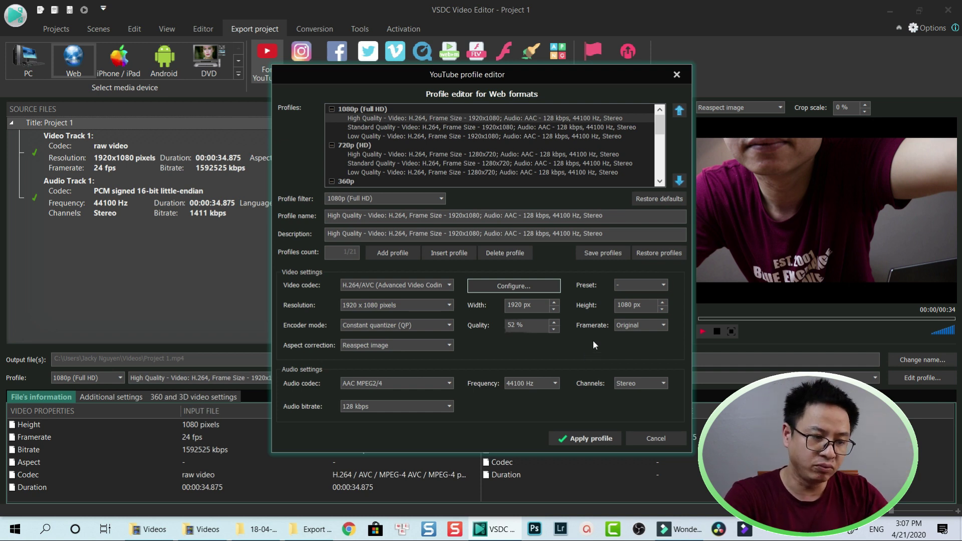
left_click(585, 440)
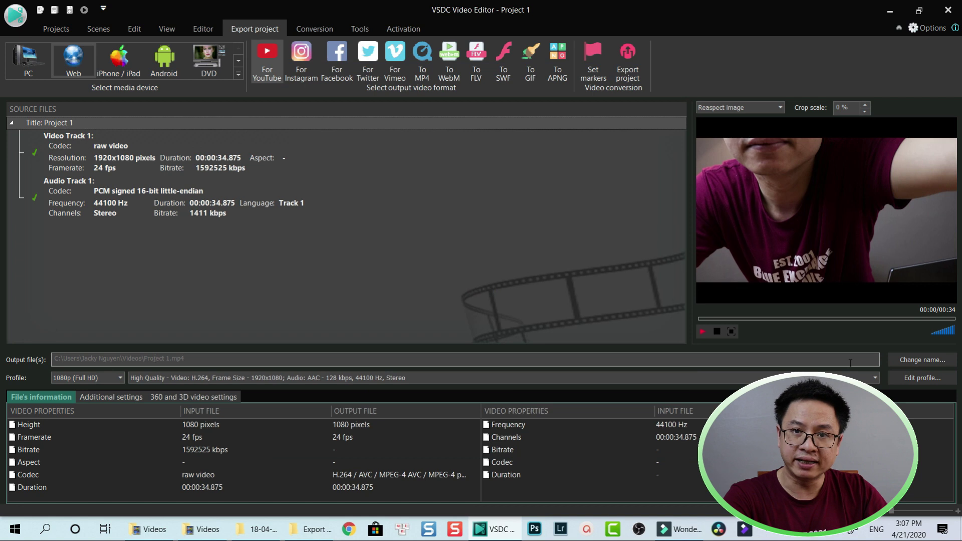
Set the export output file to Project 1final.mp4 on the Desktop
left_click(915, 360)
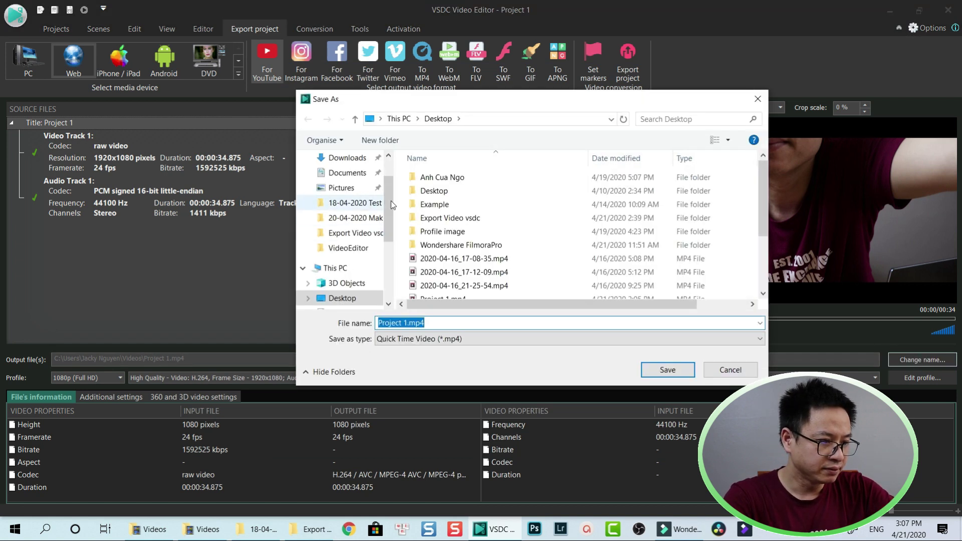
left_click(406, 323)
double_click(406, 323)
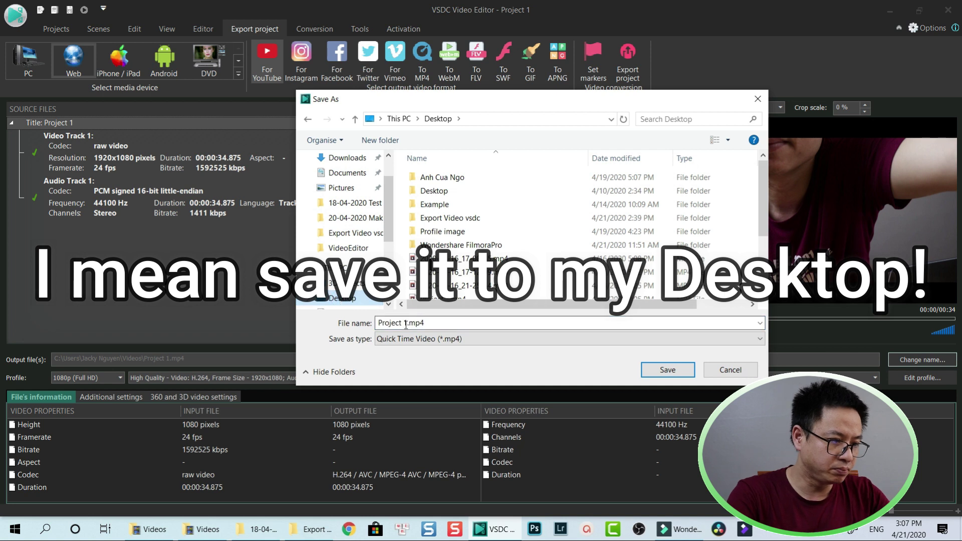
left_click(406, 323)
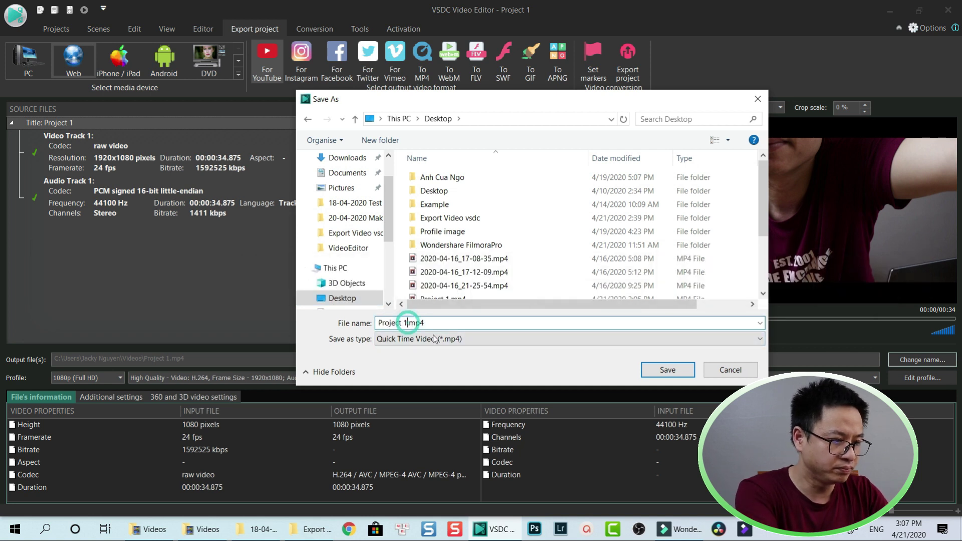
type("final")
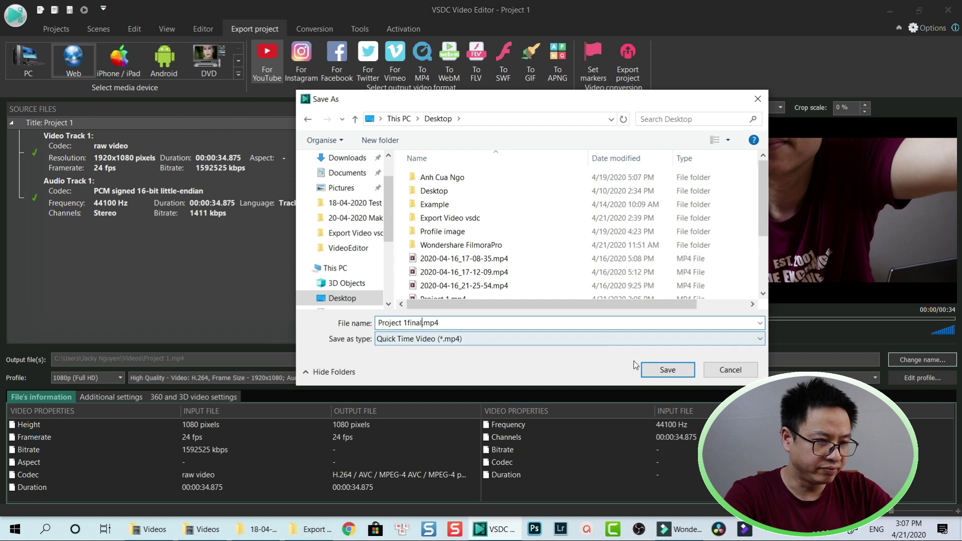
left_click(654, 372)
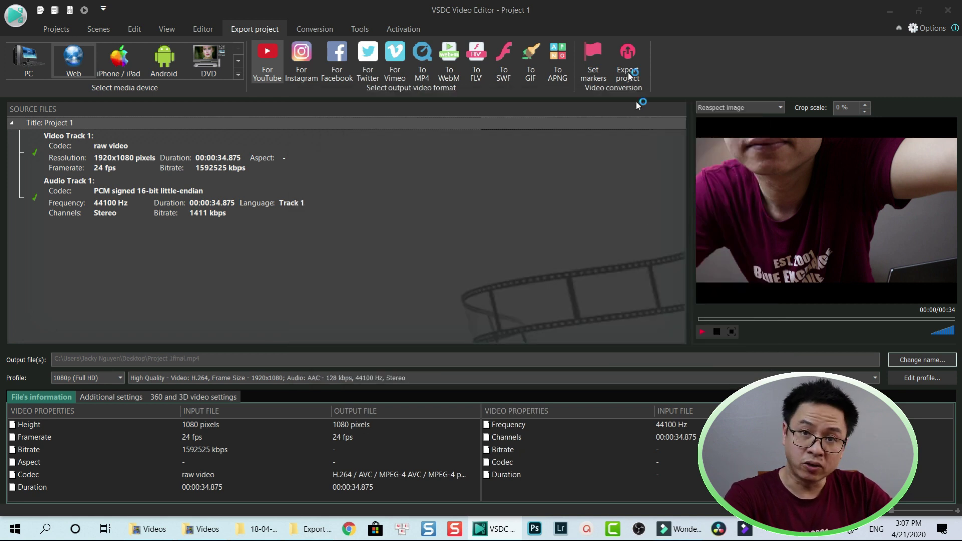
Export the project to Project 1final.mp4 and decline the YouTube upload offer
left_click(627, 70)
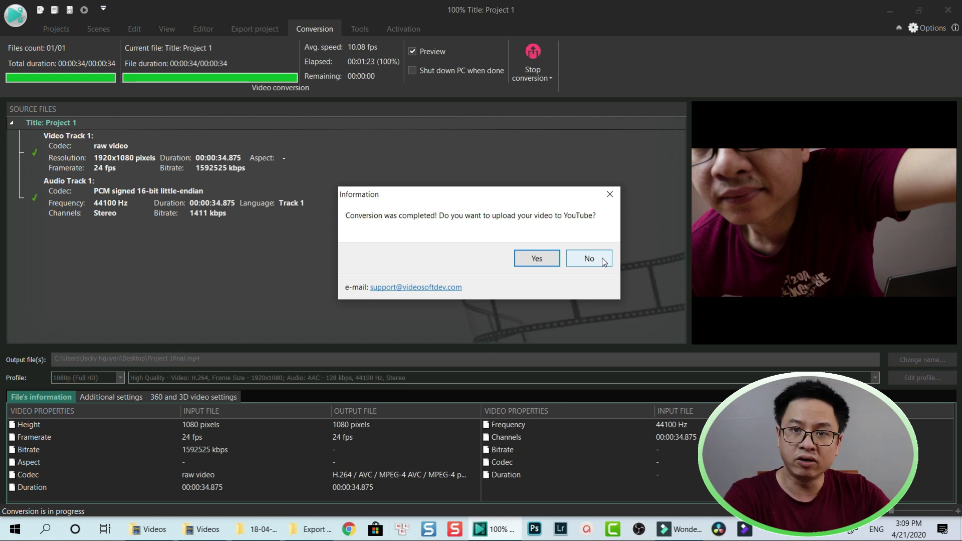
left_click(590, 258)
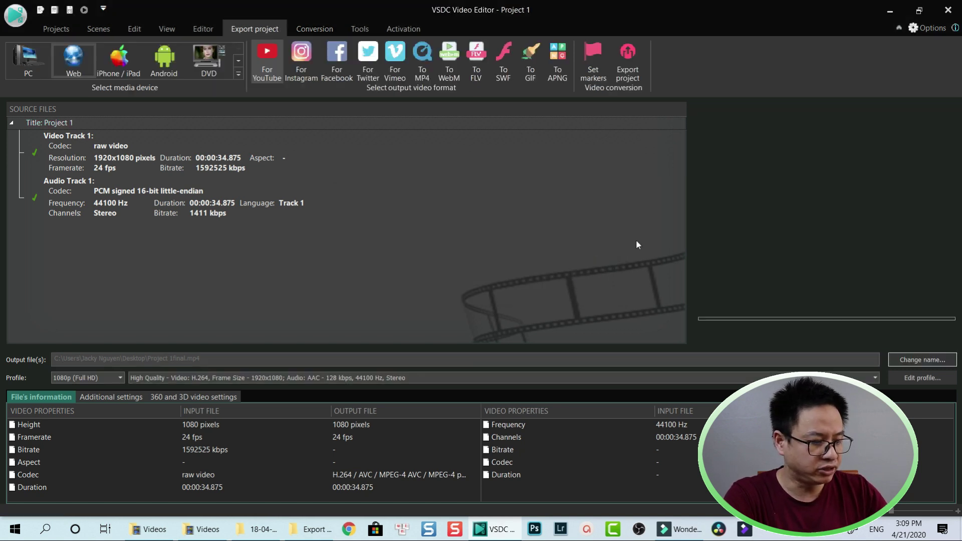
Show the Windows desktop and select the exported Project 1final.mp4 file
key("super+d")
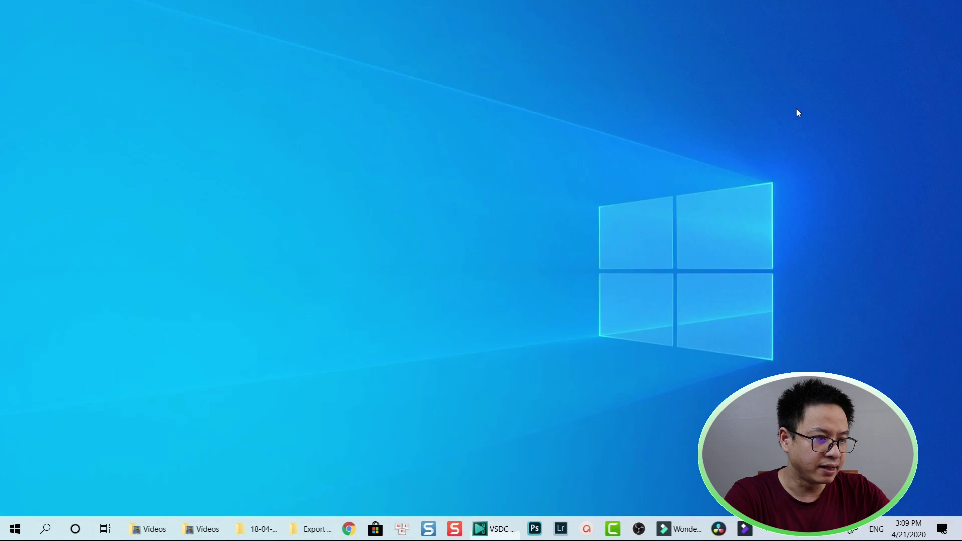
left_click(700, 165)
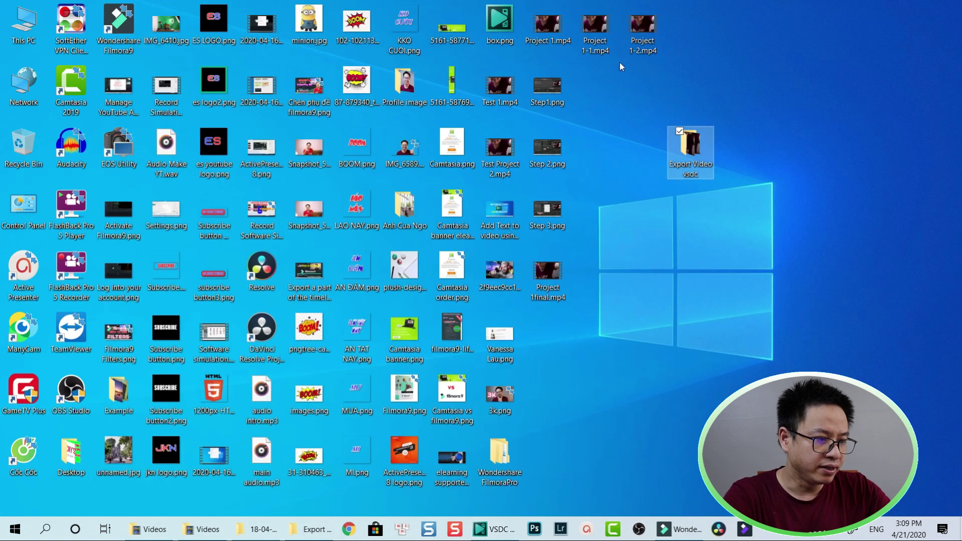
left_click(550, 278)
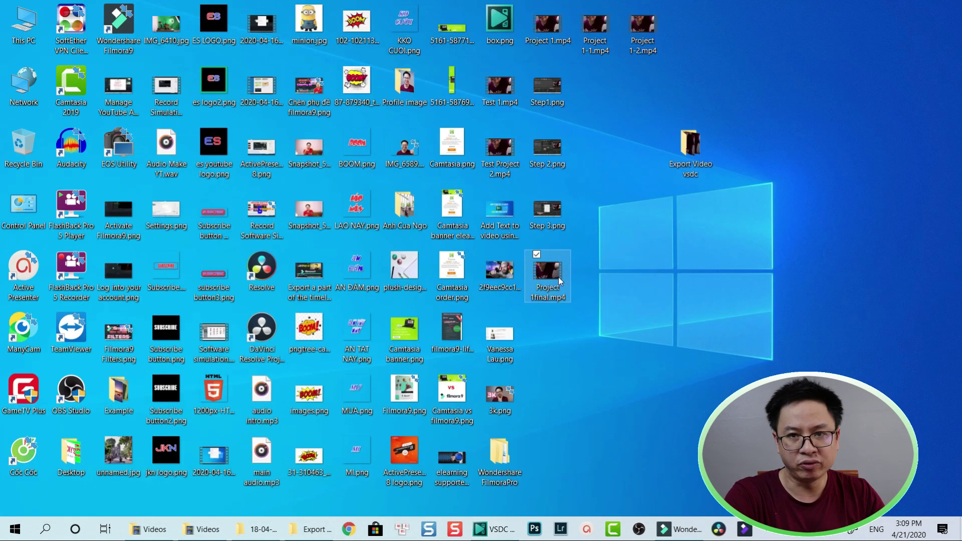